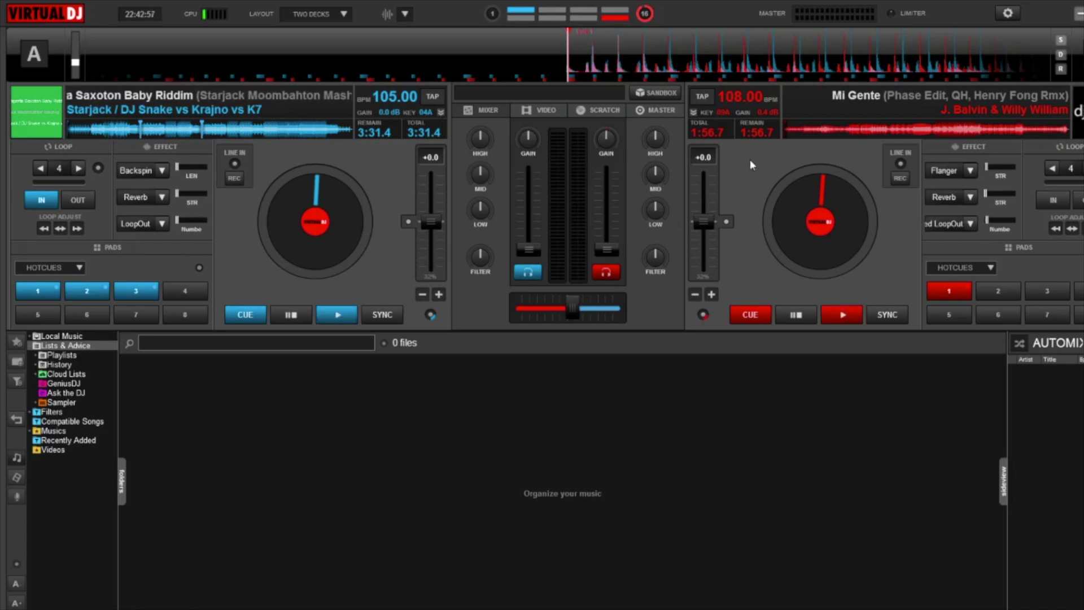
Replace the centre mixer with the SCRATCH view showing both decks' vertical waveforms.
left_click(594, 113)
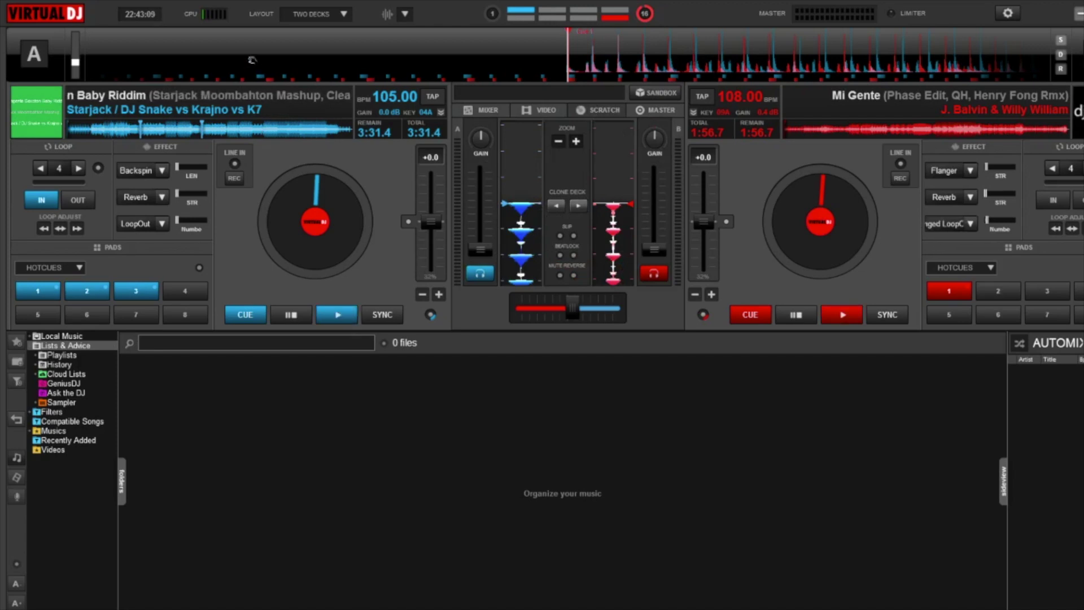
Preview the waveforms playing, then return deck A to its cue point.
key("space")
key("space")
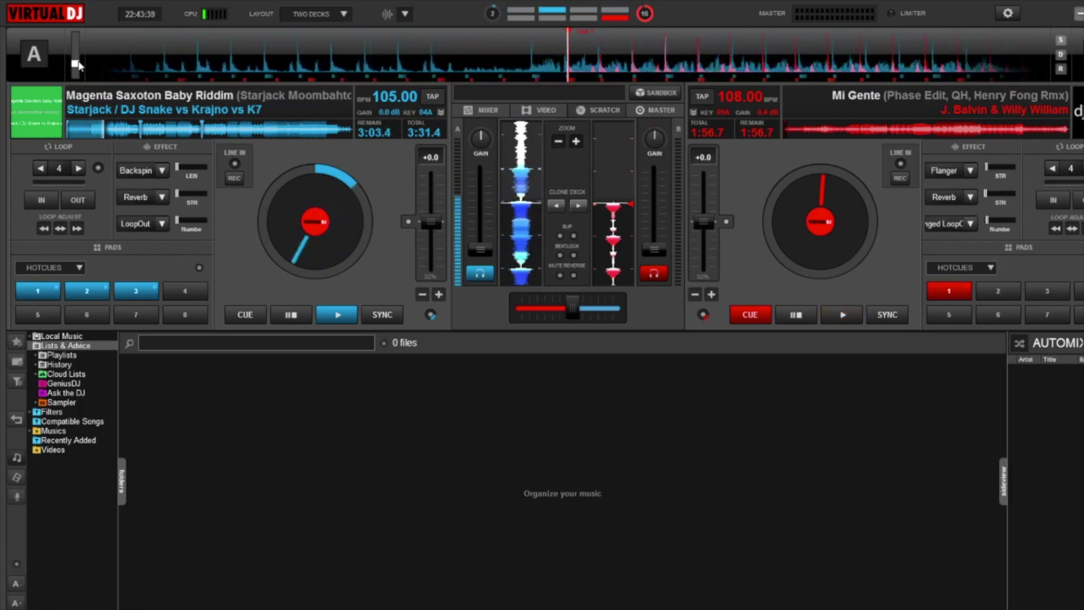
left_click(260, 308)
left_click(404, 15)
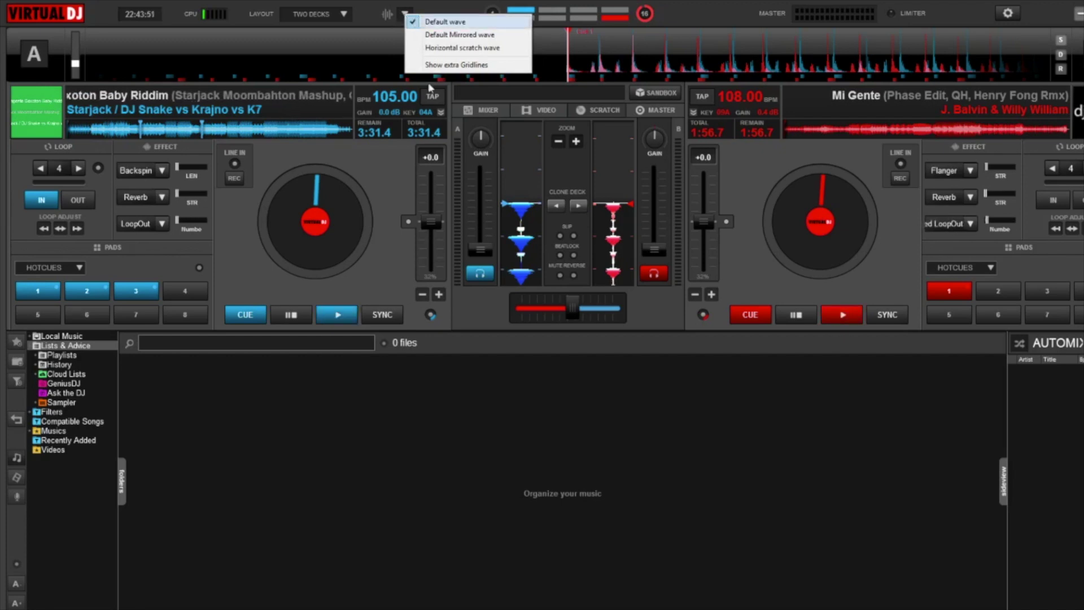
Enable Show extra Gridlines from the waveform display dropdown.
left_click(445, 421)
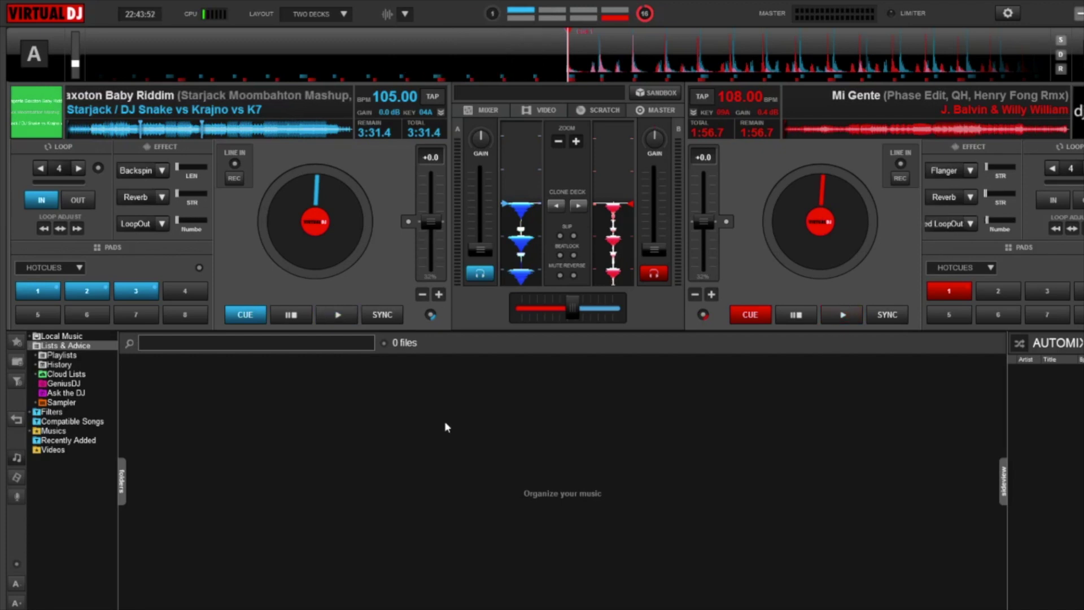
left_click(406, 14)
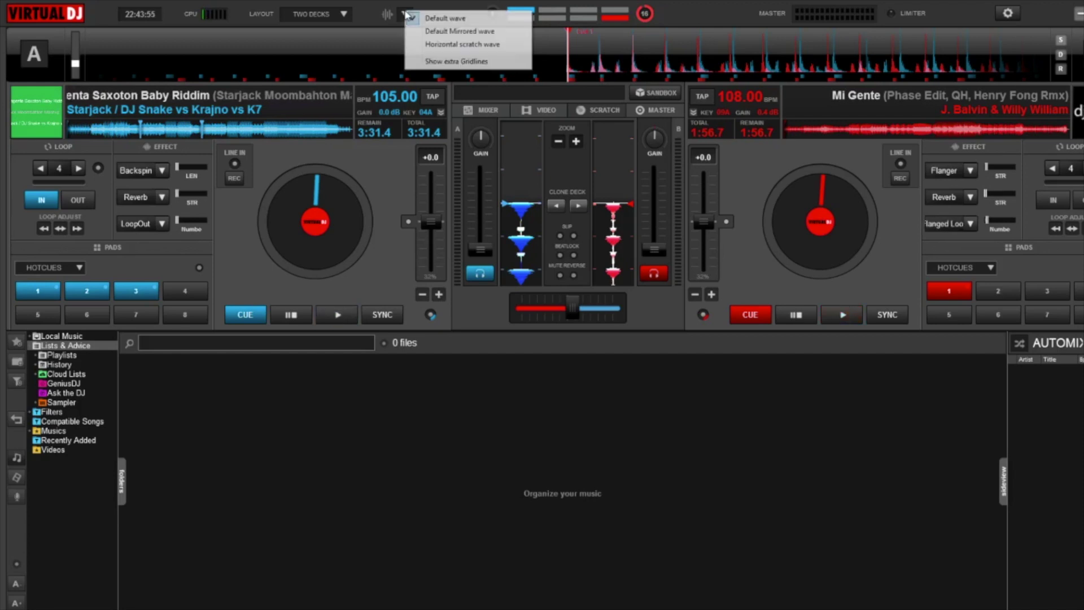
left_click(417, 62)
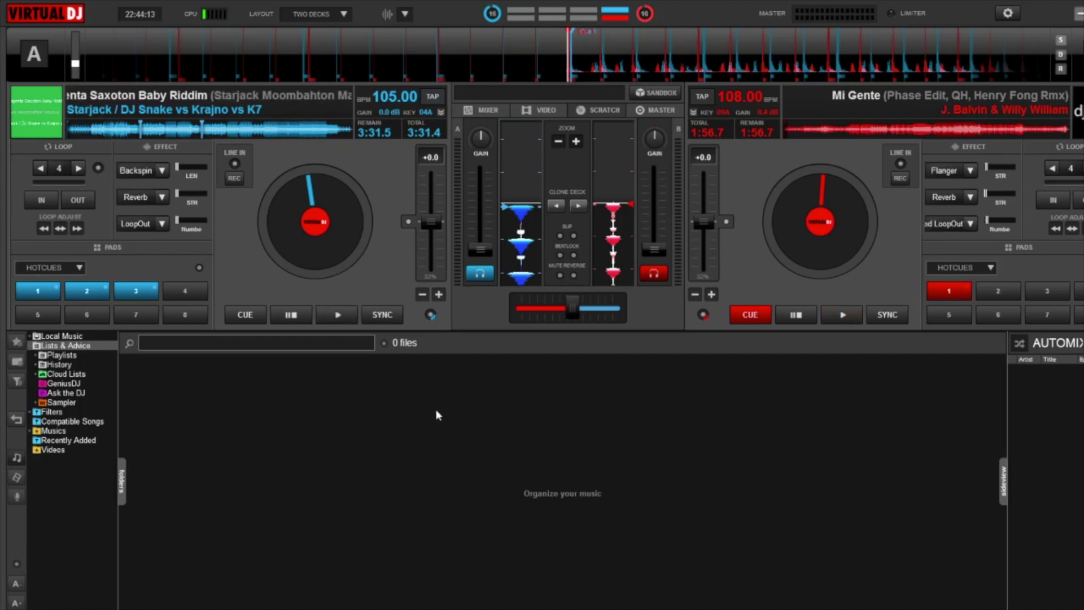
Uncheck Show extra Gridlines in the waveform dropdown.
left_click(406, 15)
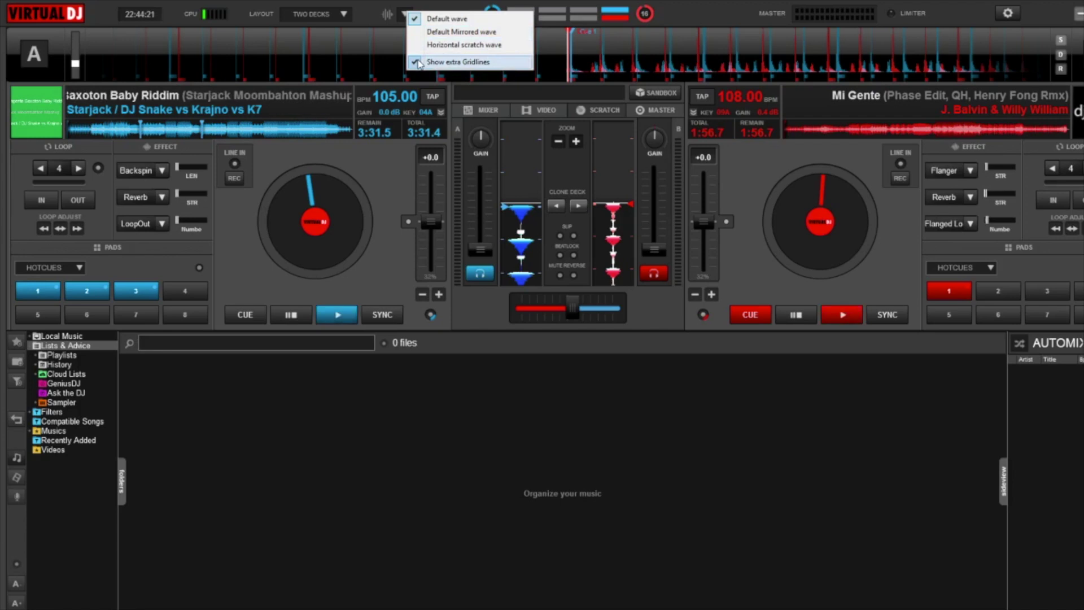
left_click(419, 62)
left_click(406, 15)
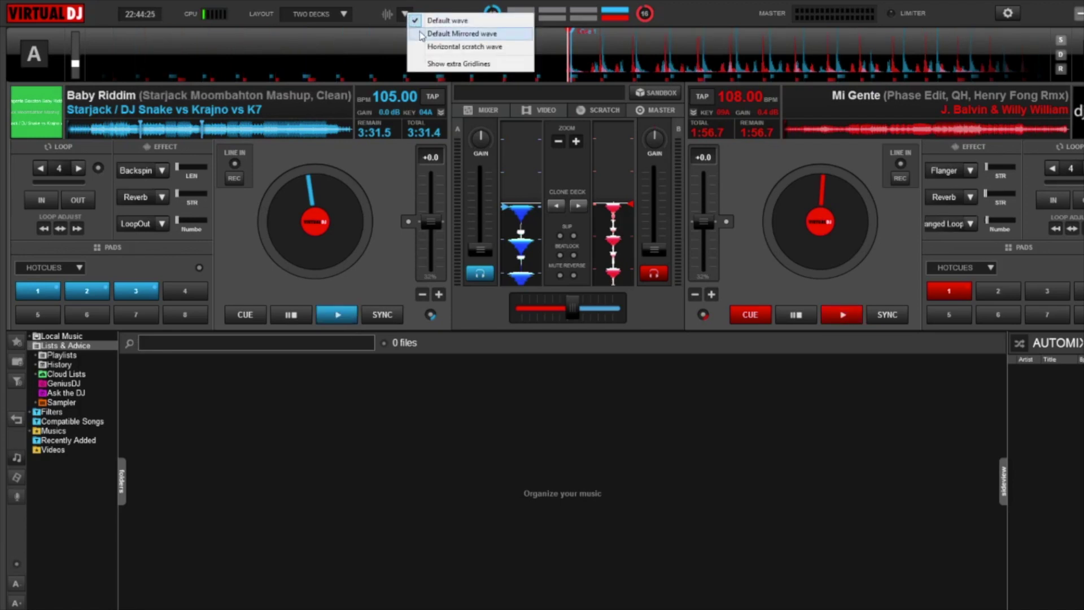
Switch to Default Mirrored wave, sync deck B to 105 BPM, and preview both decks.
left_click(446, 33)
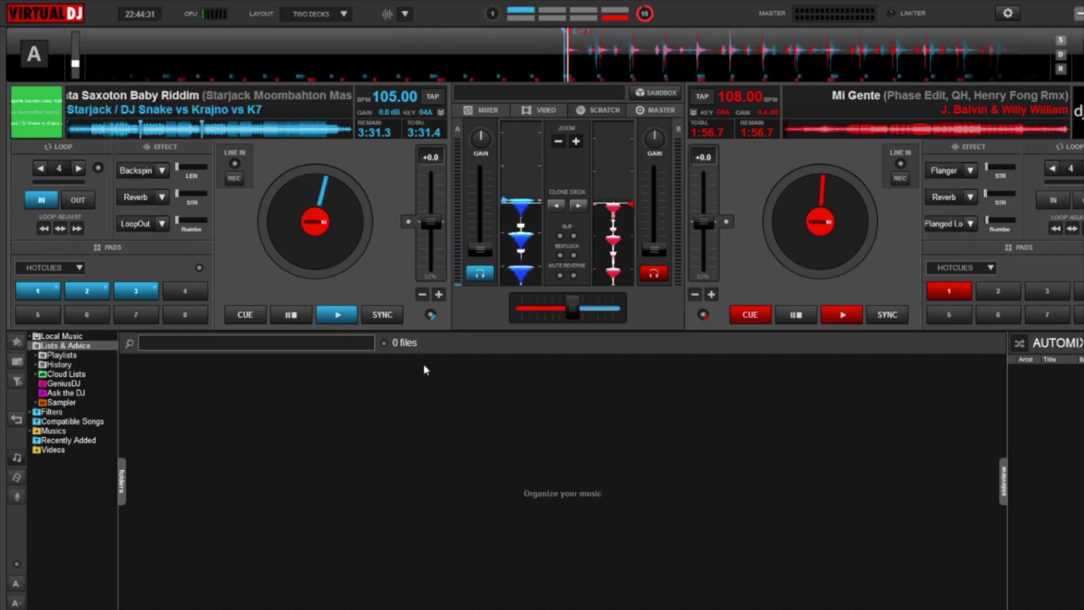
key("s")
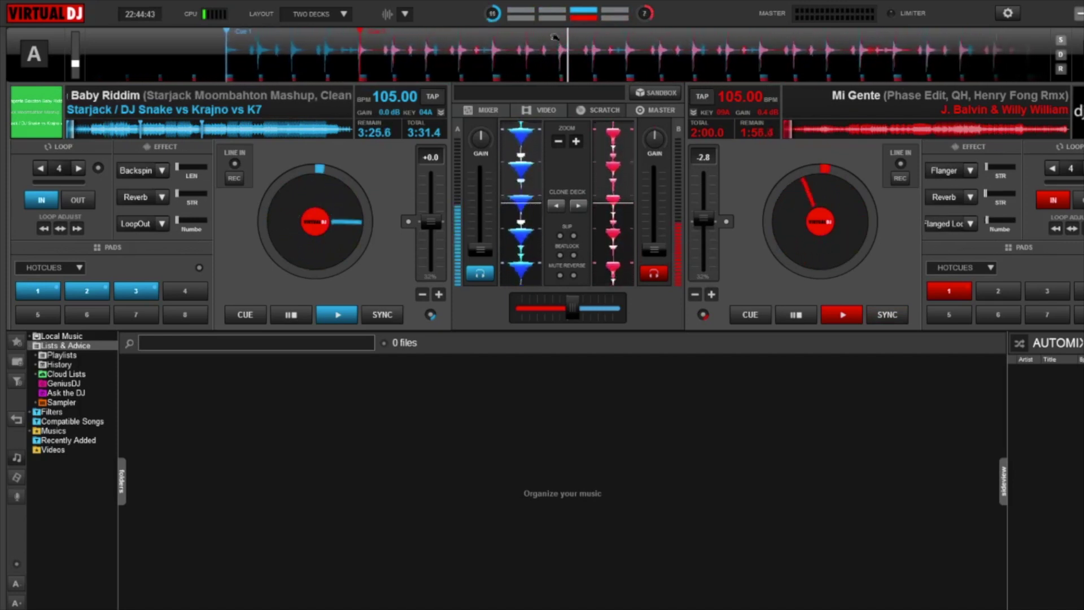
left_click(797, 314)
left_click(289, 314)
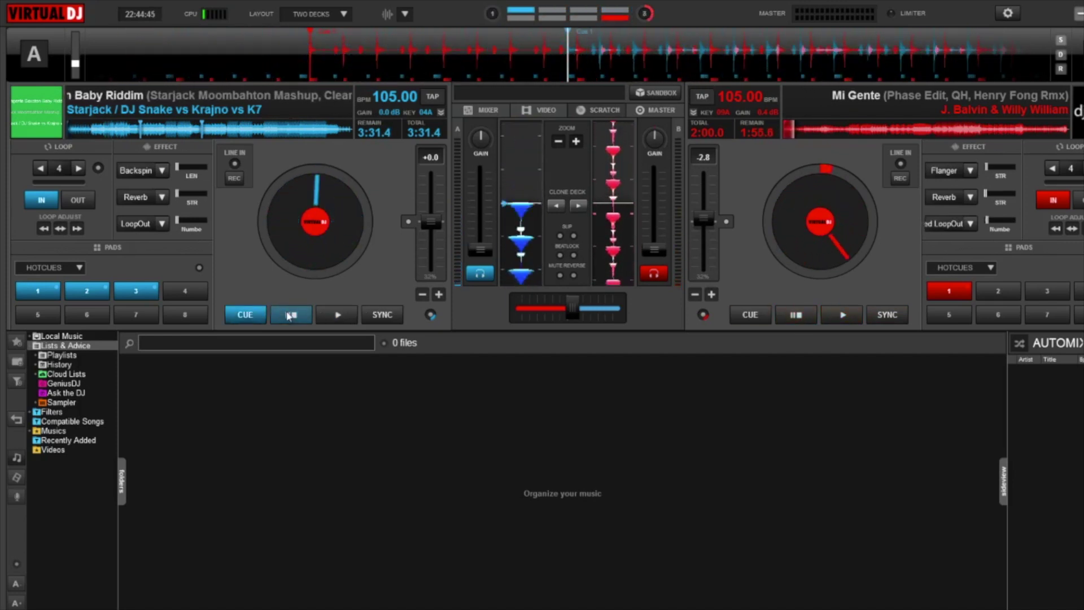
left_click(406, 13)
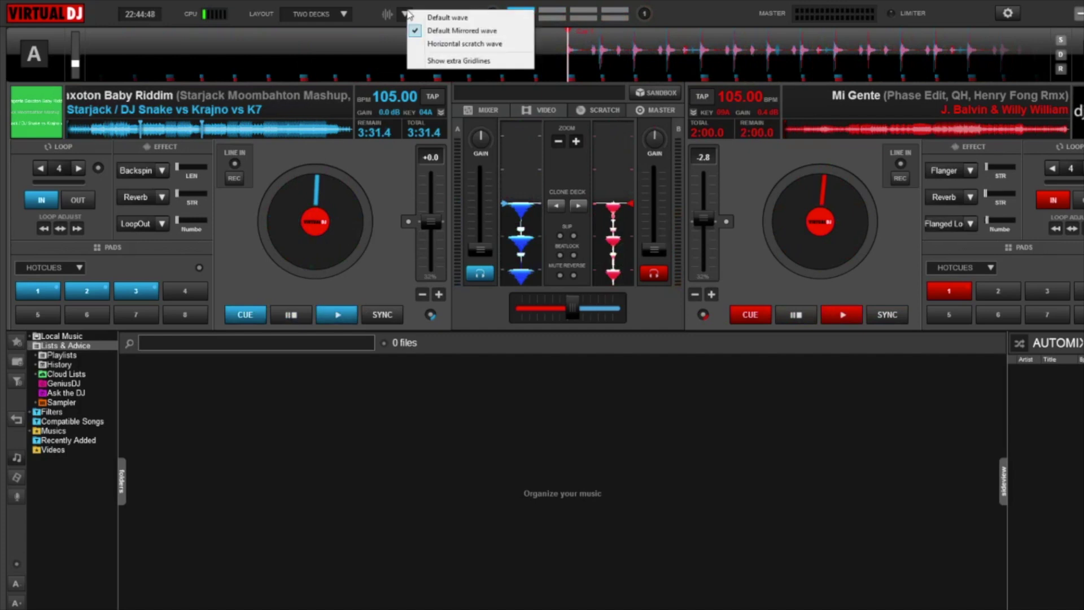
Select Horizontal scratch wave, play decks A and B, then cue deck A back.
left_click(431, 45)
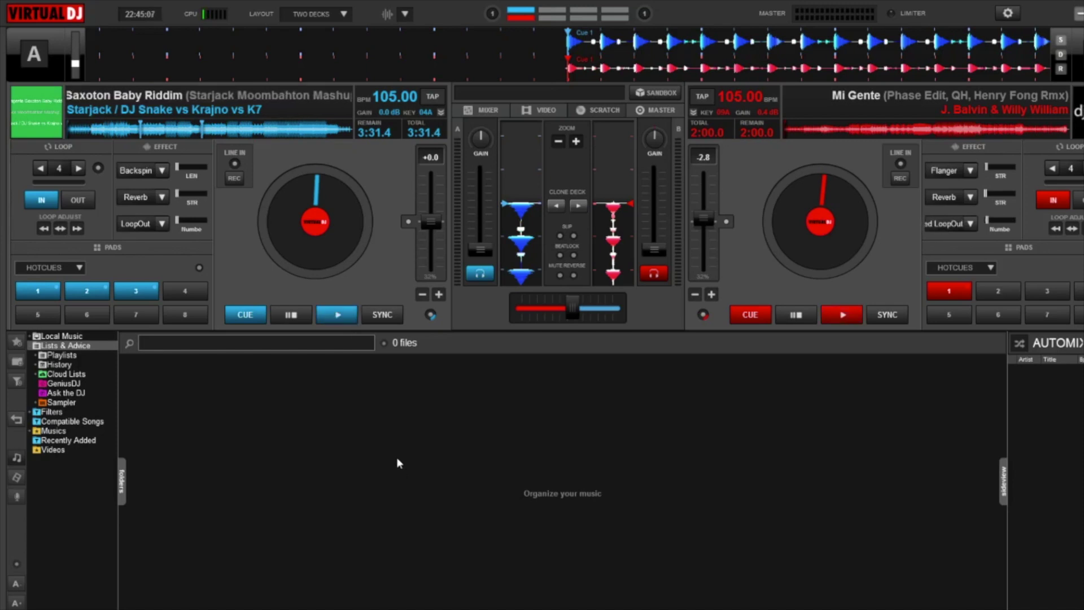
key("space")
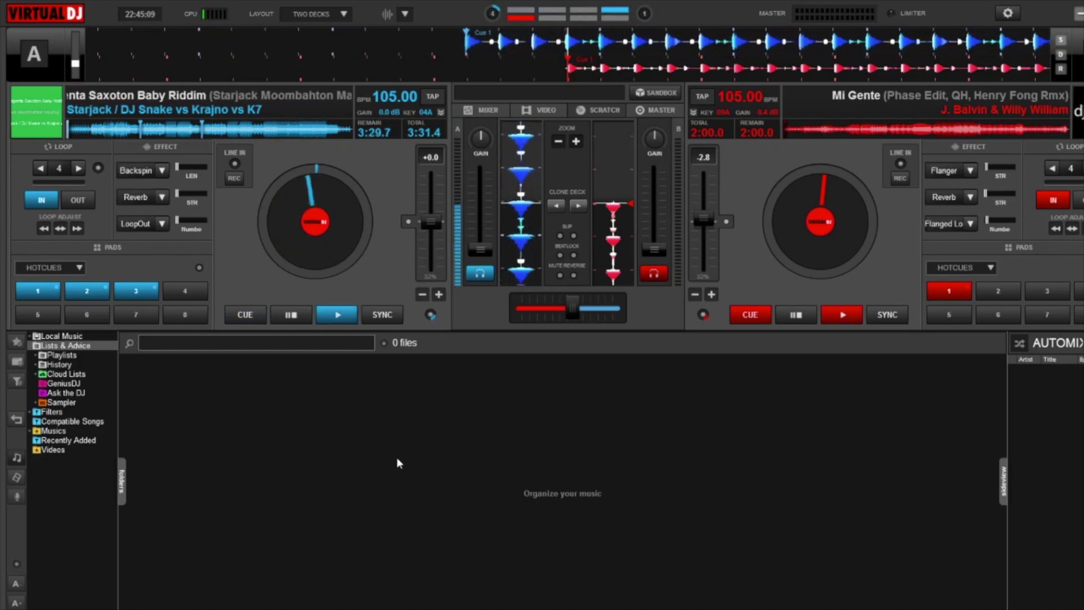
key("space")
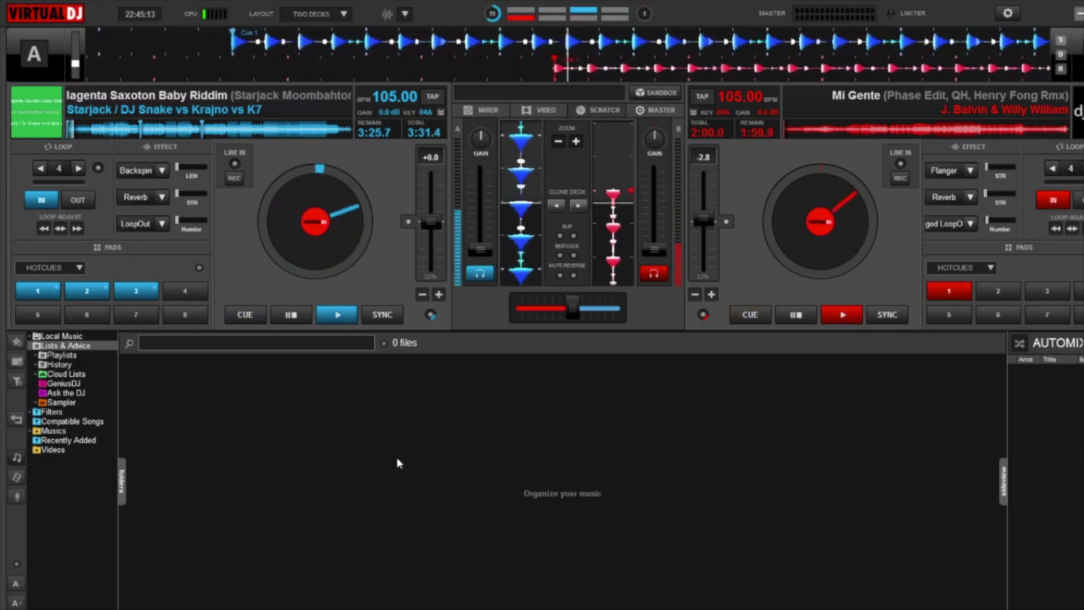
key("Home")
key("Home")
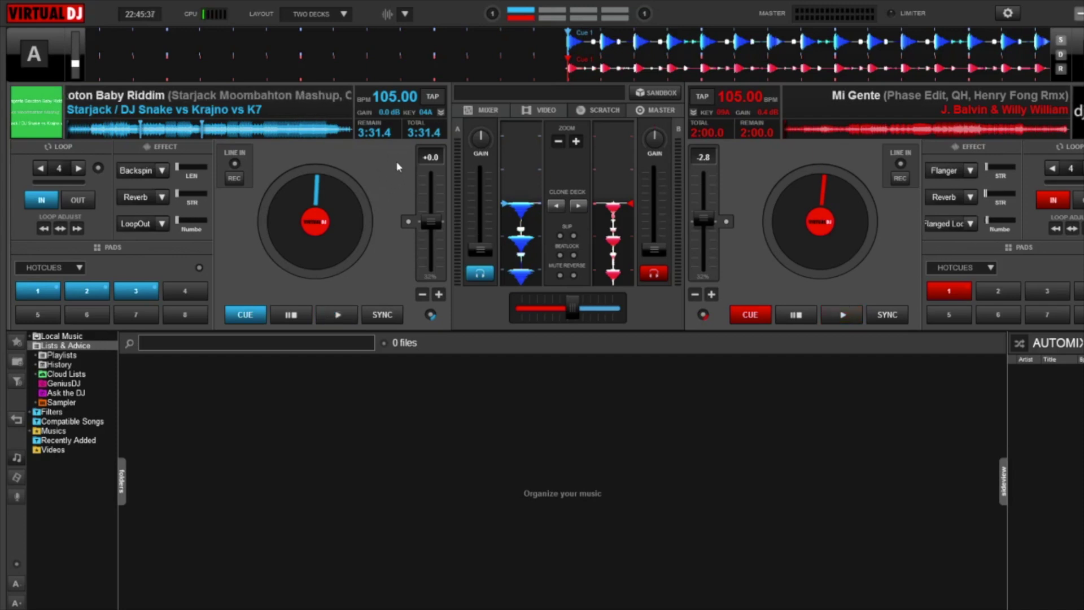
Start playback of Magenta Saxoton Baby Riddim and Mi Gente with the space key.
key("space")
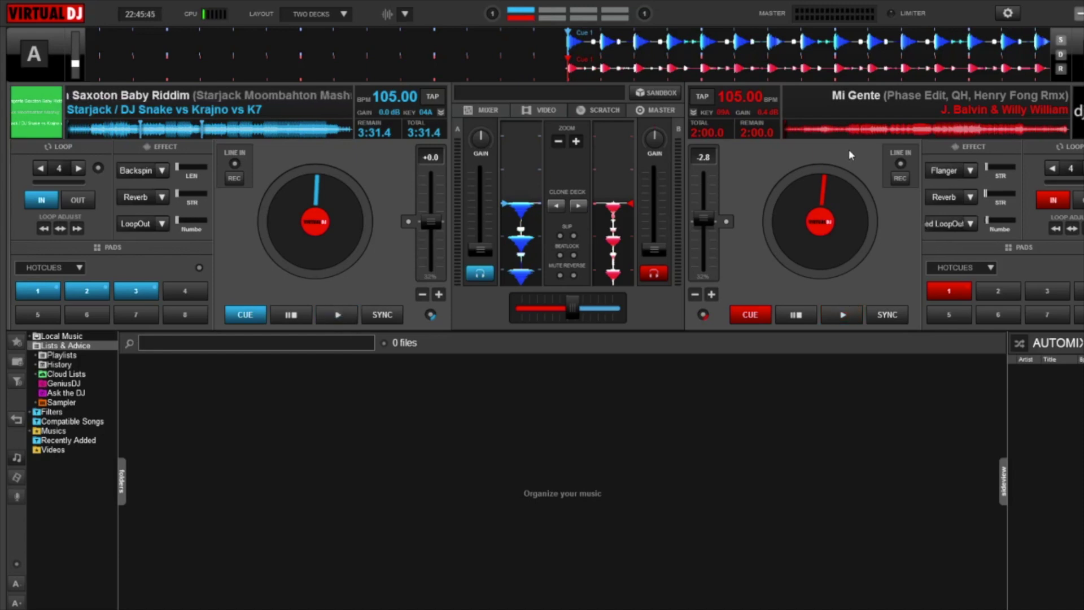
Open Options & Tweaks, search 'col', and drag the dialog aside to reveal the waveforms.
left_click(1008, 14)
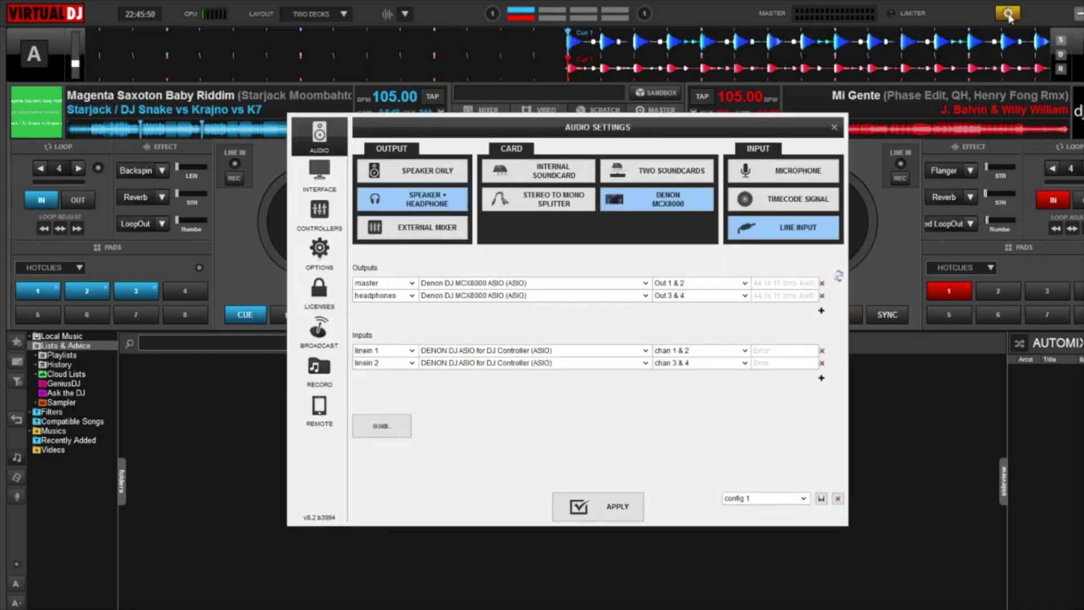
left_click(320, 254)
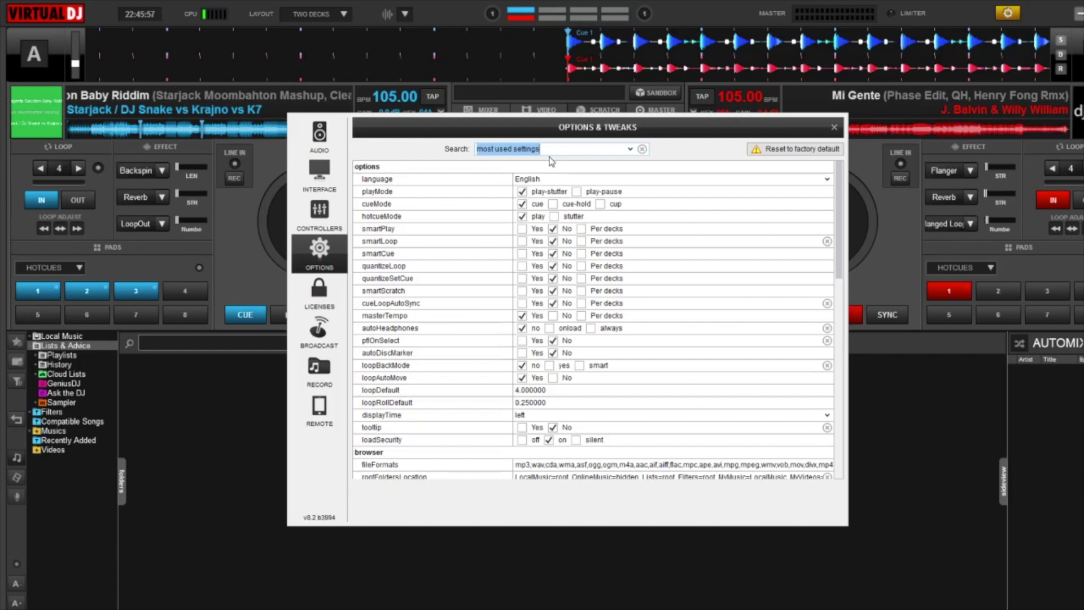
type("col")
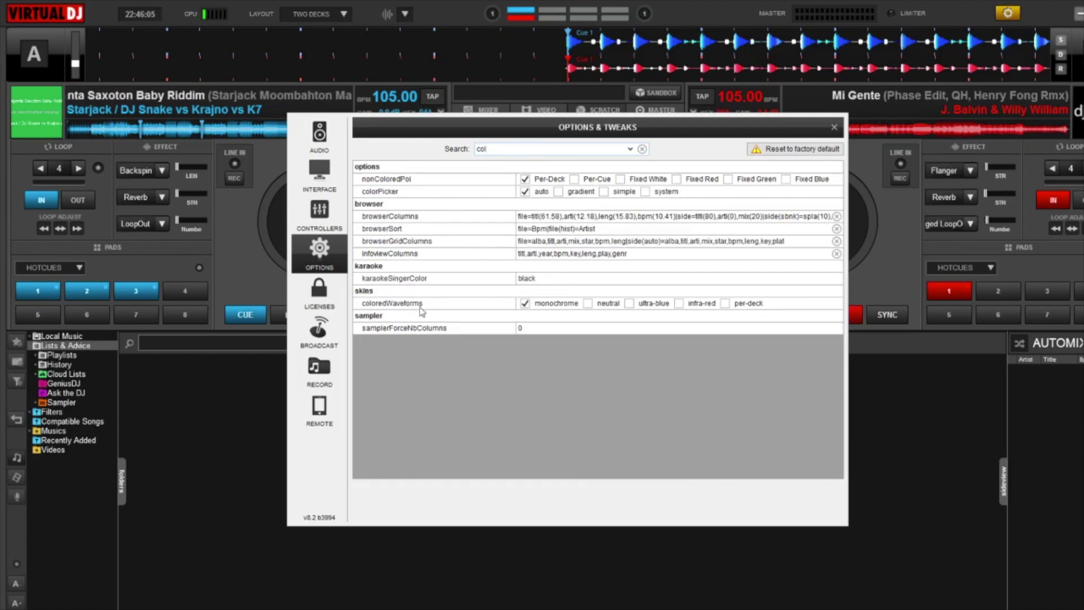
left_click_drag(668, 129, 694, 247)
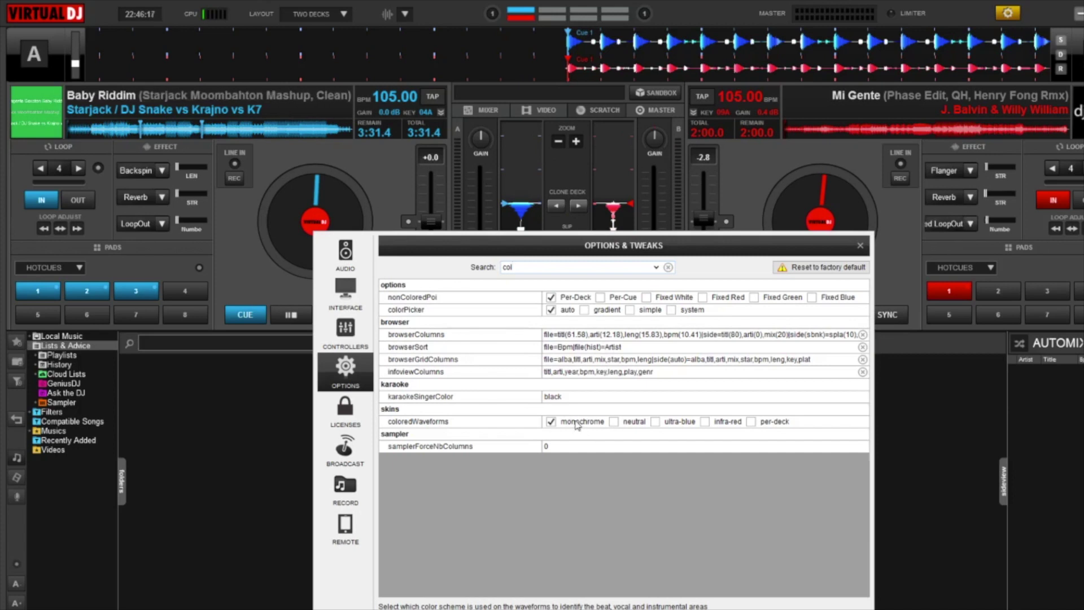
Set coloredWaveforms to neutral, ultra-blue, infra-red, and finally per-deck.
left_click(614, 422)
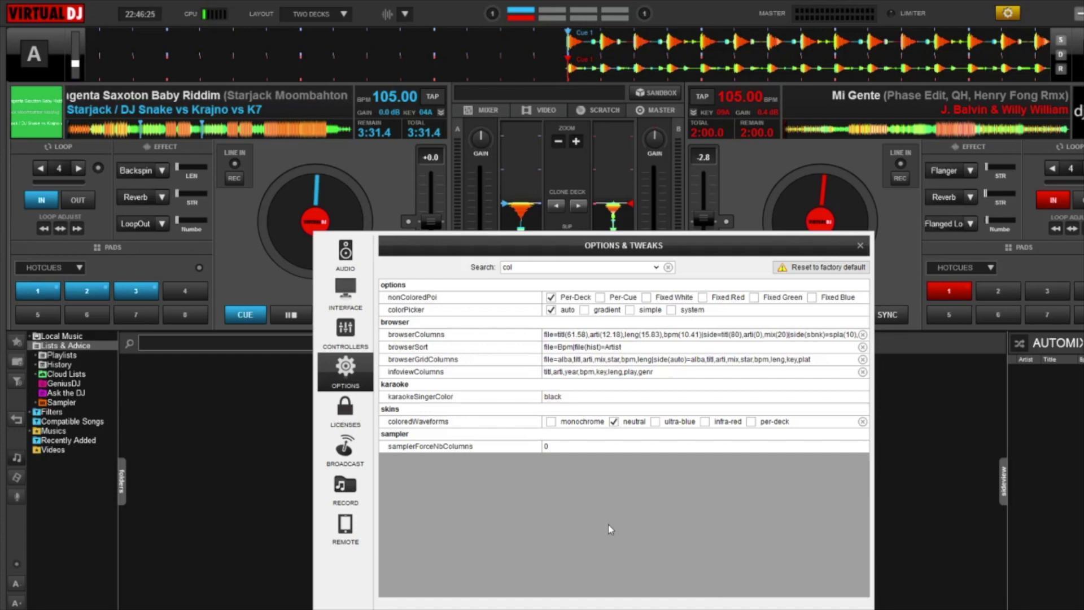
left_click(656, 422)
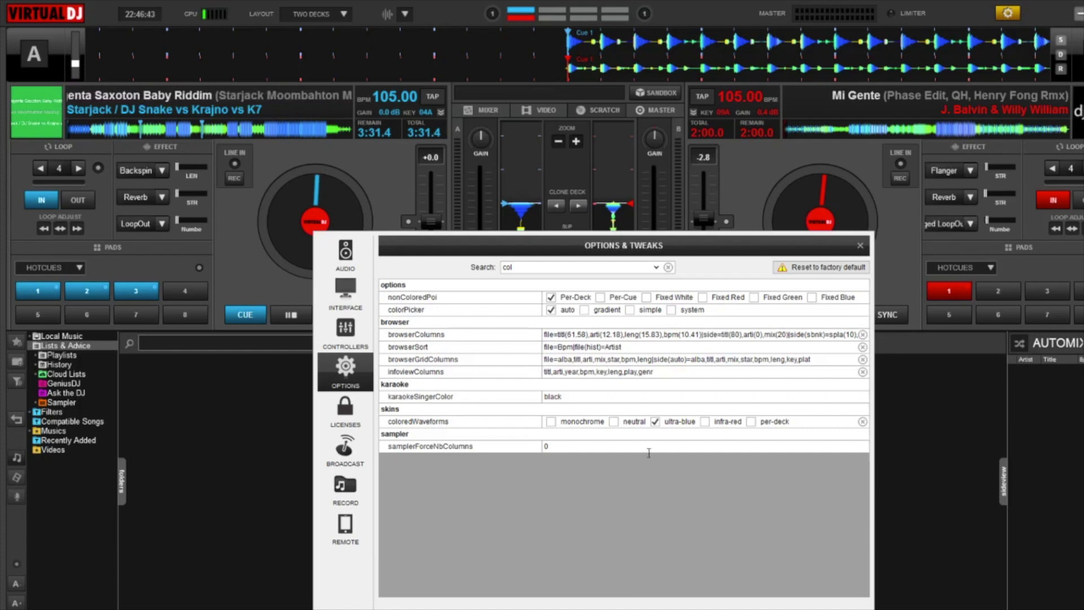
left_click(706, 422)
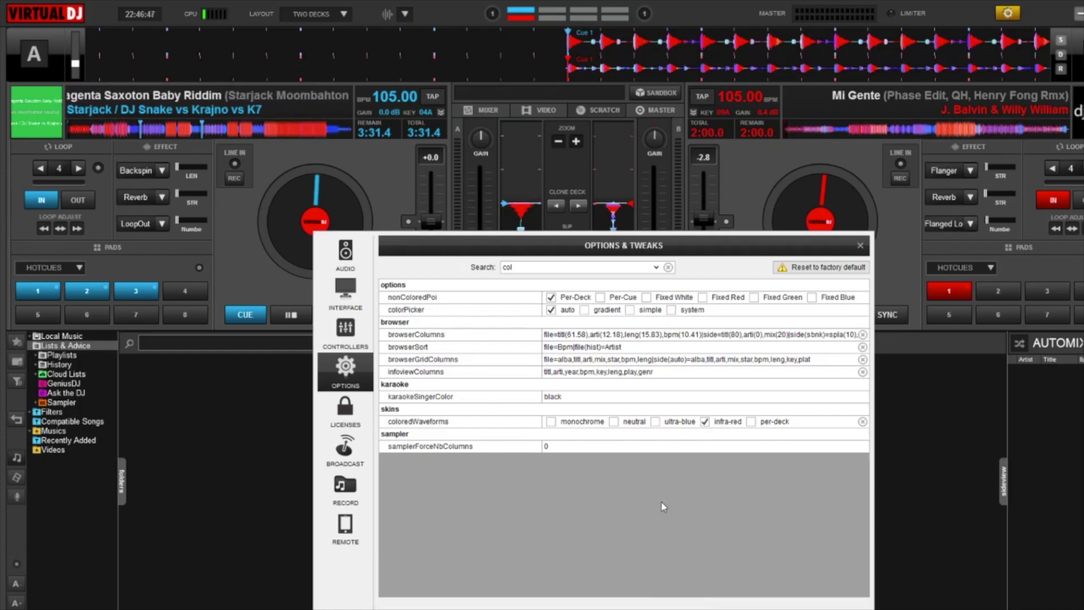
left_click(751, 422)
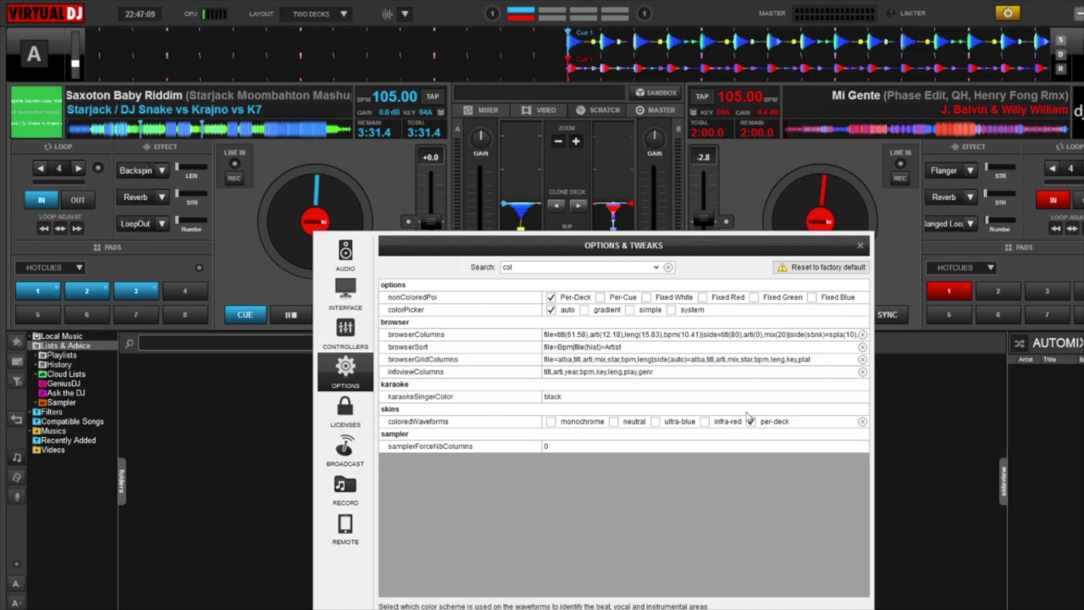
Close Options & Tweaks to show deck A's waveform blue and deck B's red.
left_click(860, 245)
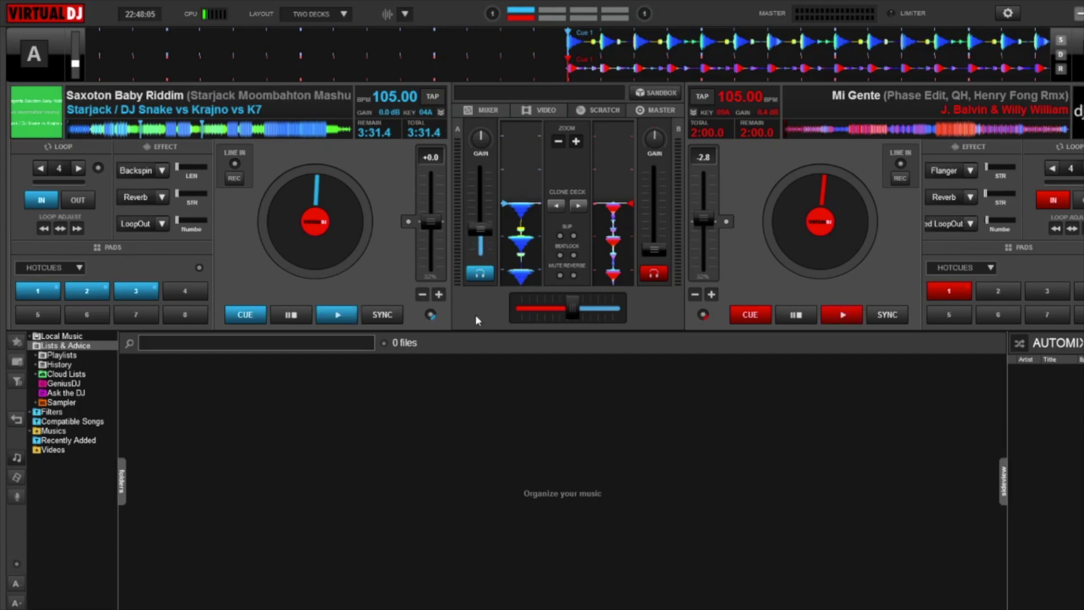
Play deck A from Cue 2 alongside deck B, then stop both and return deck A to the start.
key("space")
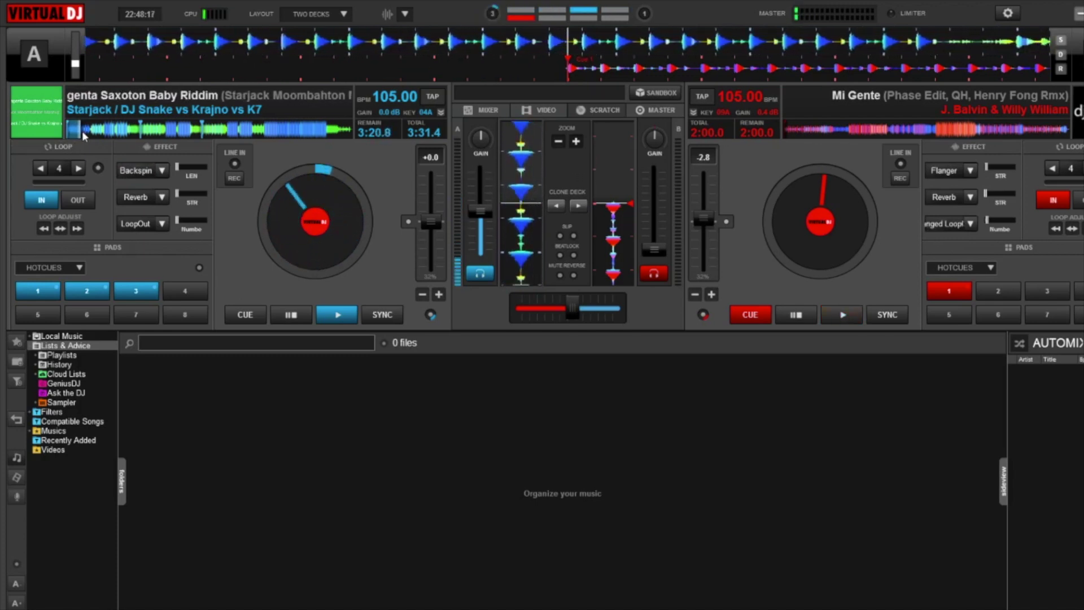
key("2")
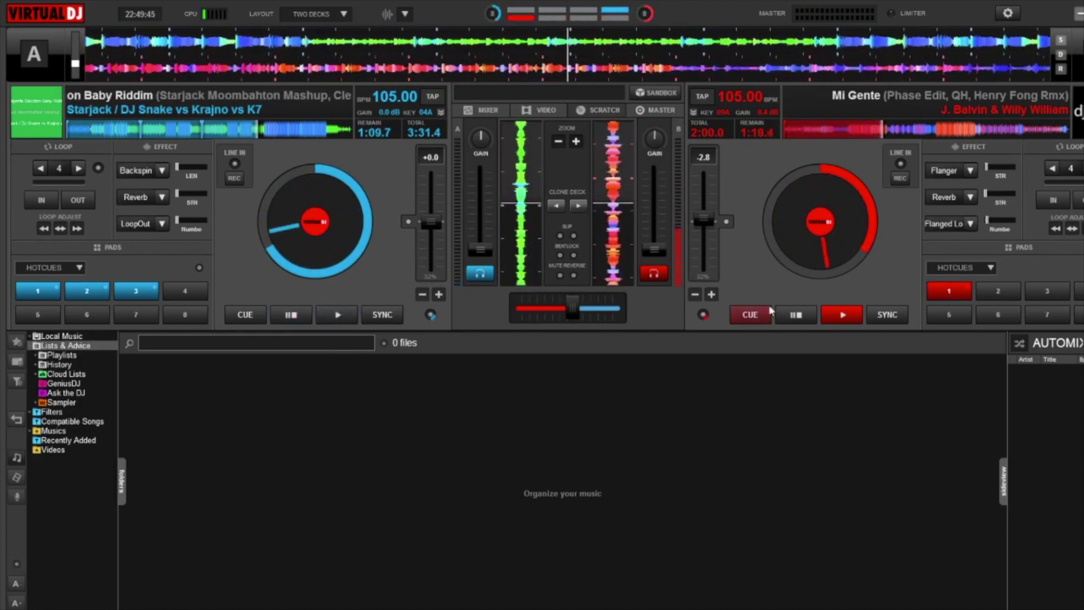
left_click(796, 315)
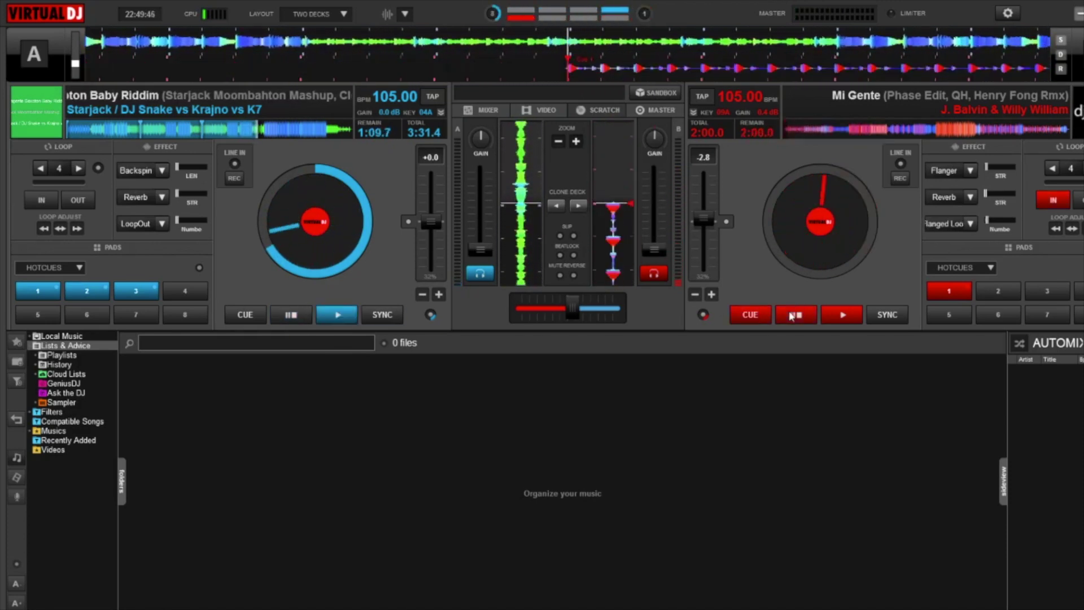
left_click(281, 314)
left_click(281, 314)
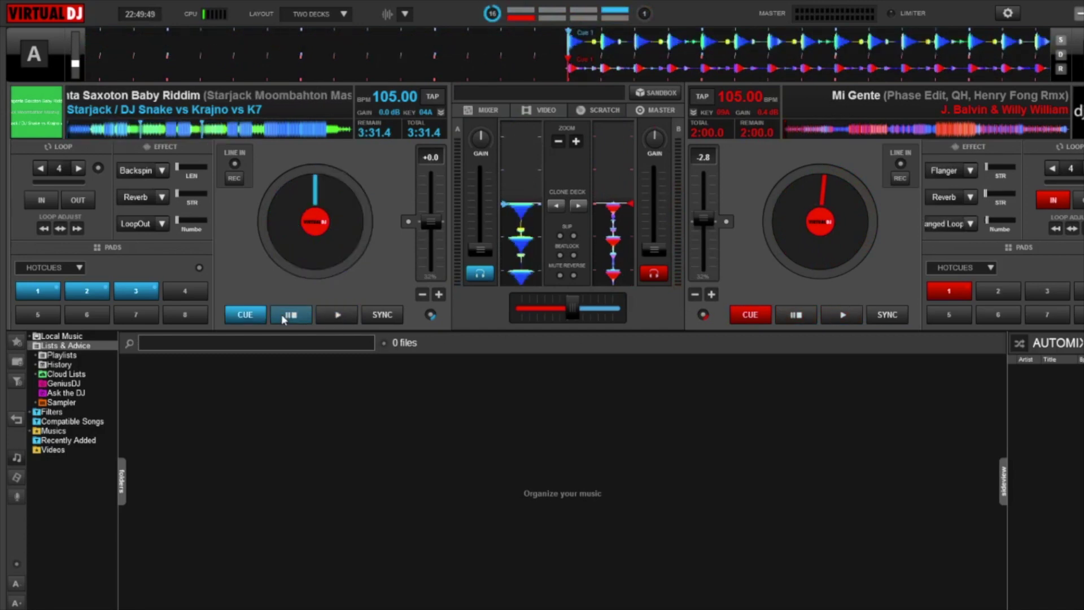